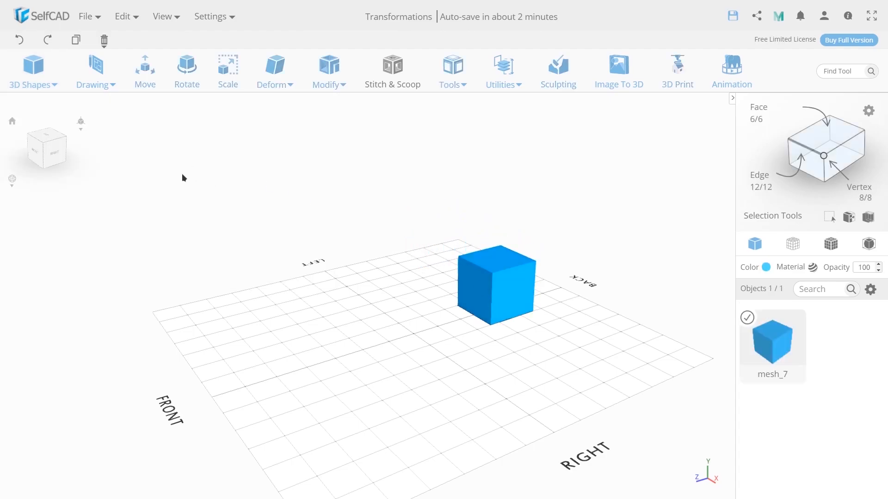
# Add a sphere and a cylinder to the scene on the grid beside the existing cube.
pyautogui.click(33, 72)
pyautogui.moveTo(206, 128); pyautogui.dragTo(390, 307)
pyautogui.click(33, 72)
pyautogui.moveTo(61, 188); pyautogui.dragTo(343, 340)
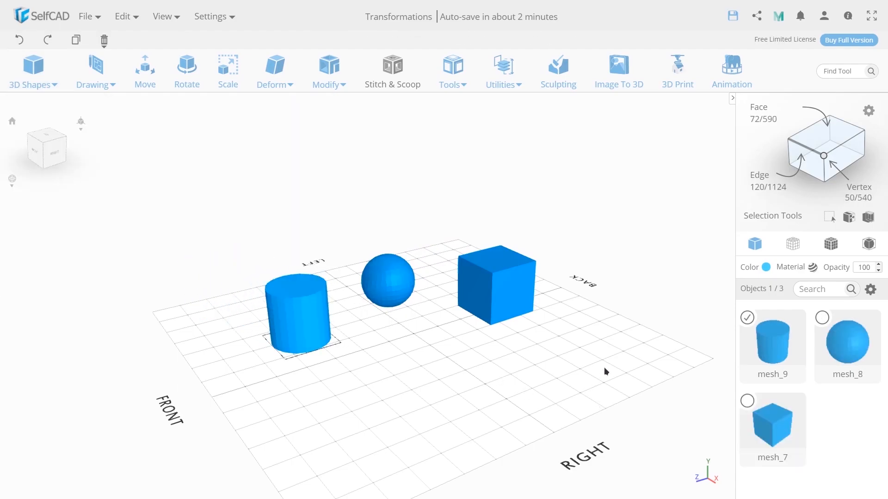
# Add the sphere and the cube to the cylinder selection and remove the sphere from it.
pyautogui.moveTo(582, 356); pyautogui.dragTo(486, 383)
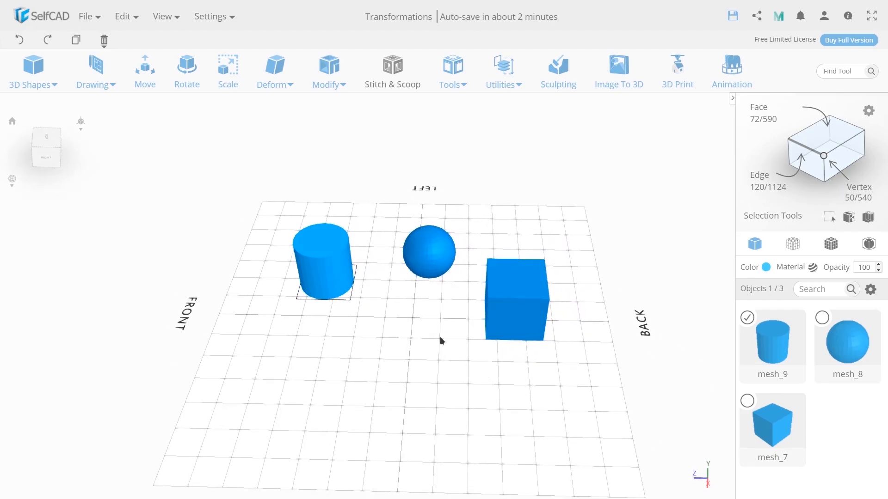
pyautogui.moveTo(427, 323); pyautogui.dragTo(386, 307)
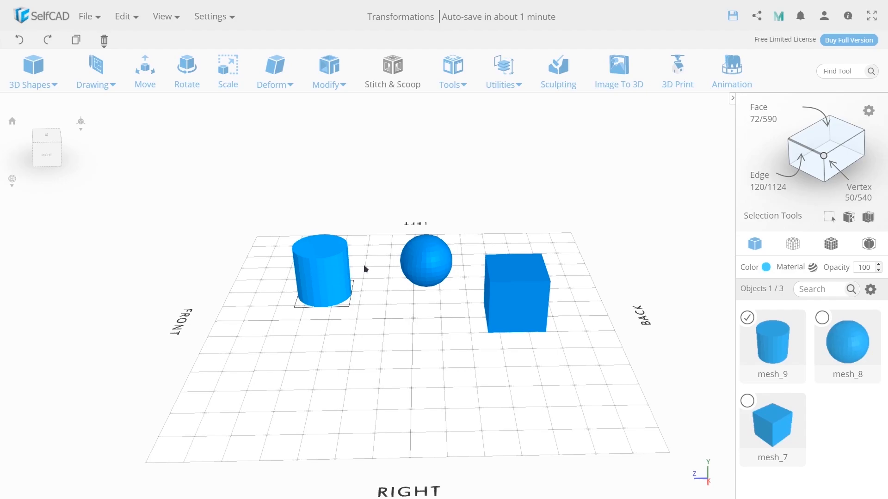
pyautogui.keyDown('shift'); pyautogui.click(423, 256); pyautogui.keyUp('shift')
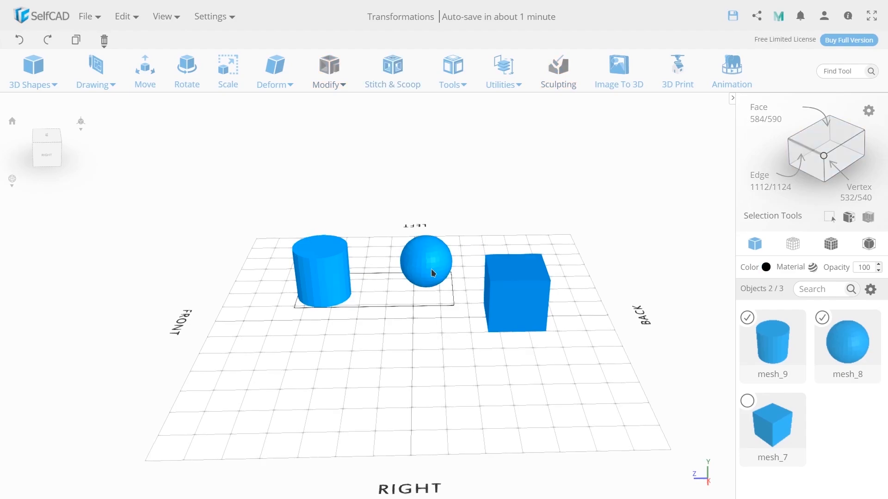
pyautogui.keyDown('shift'); pyautogui.click(508, 307); pyautogui.keyUp('shift')
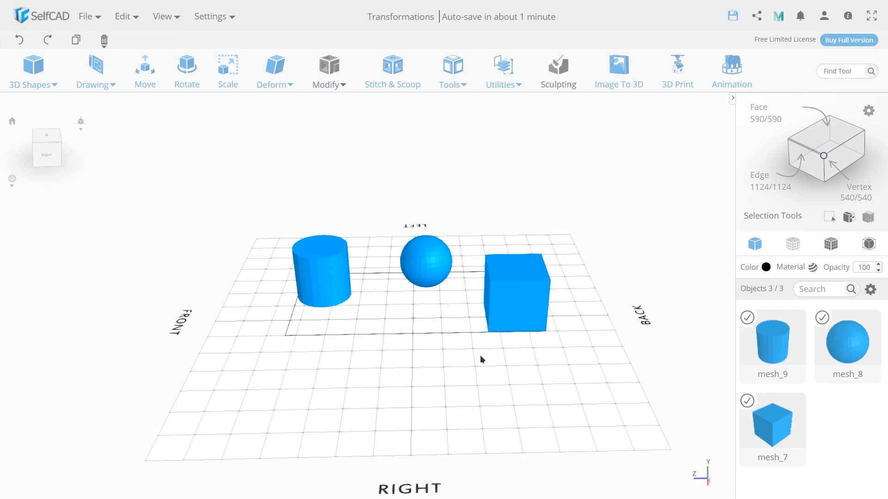
pyautogui.click(431, 256)
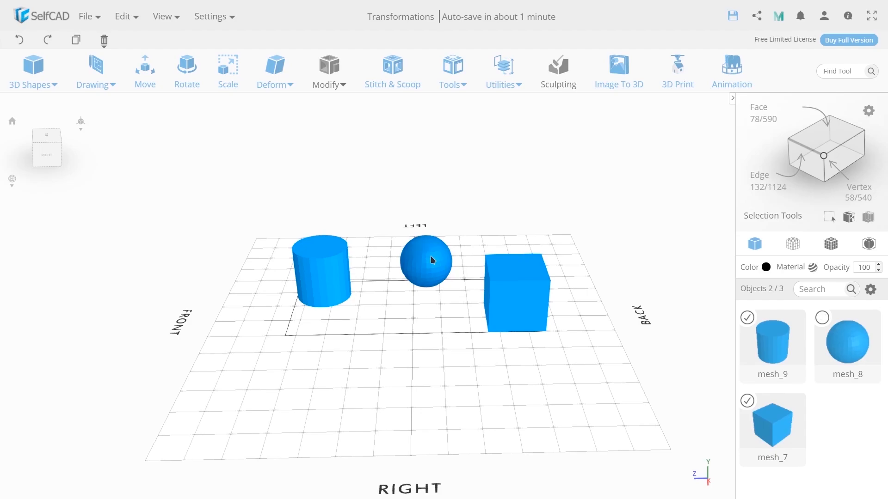
# Clear the selection and box-select the cube, sphere and cylinder together.
pyautogui.moveTo(324, 362); pyautogui.dragTo(567, 374, button='right')
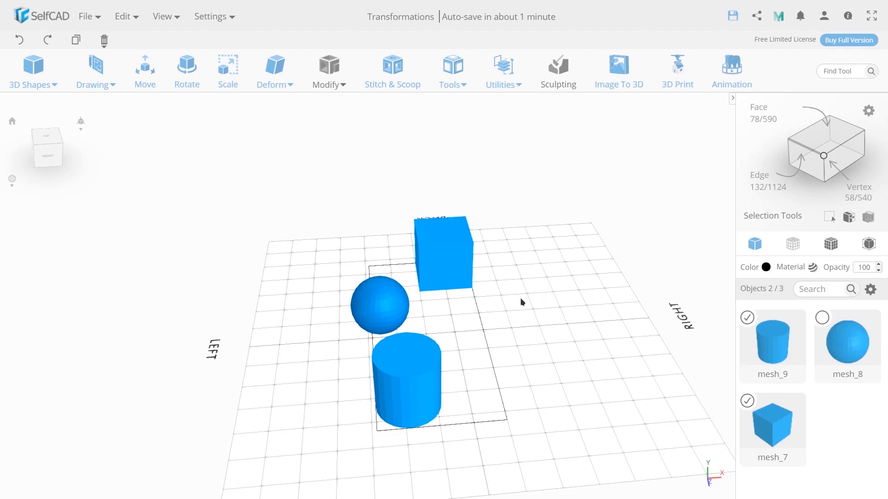
pyautogui.click(524, 276)
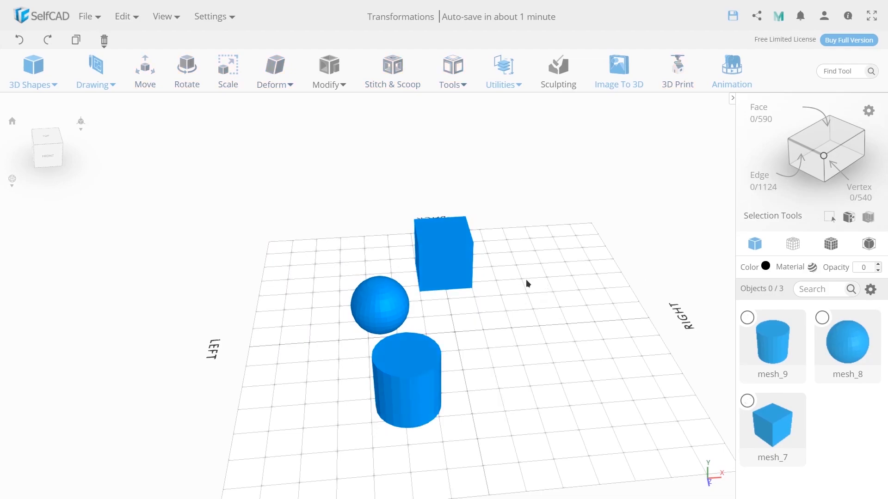
pyautogui.moveTo(507, 366); pyautogui.dragTo(506, 370, button='right')
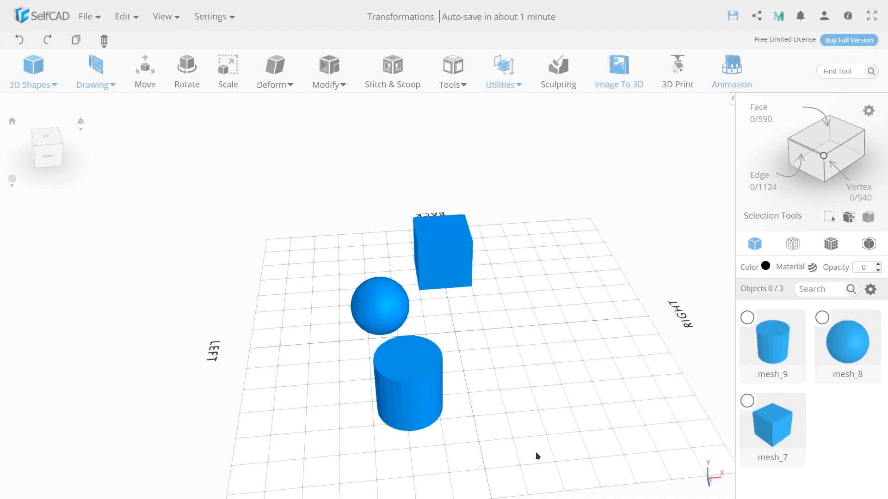
pyautogui.moveTo(534, 451); pyautogui.dragTo(372, 231)
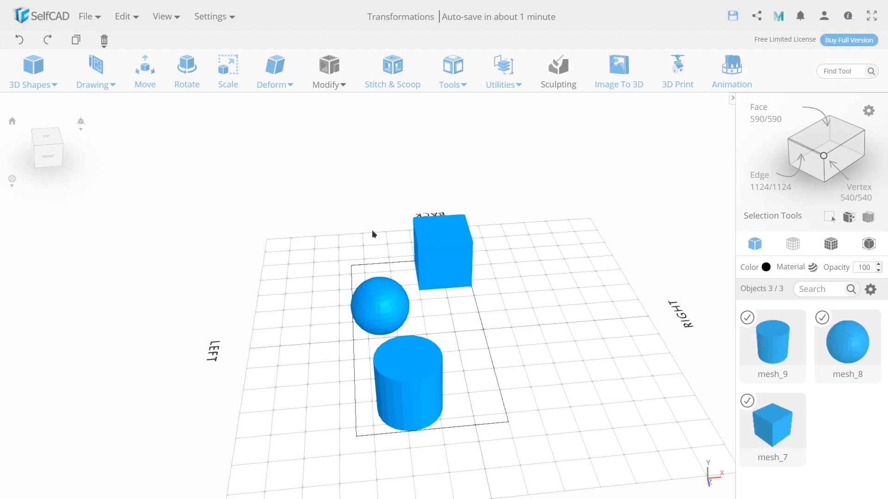
# Clear the selection and box-select only the sphere by fully enclosing it in the selection area.
pyautogui.click(372, 230)
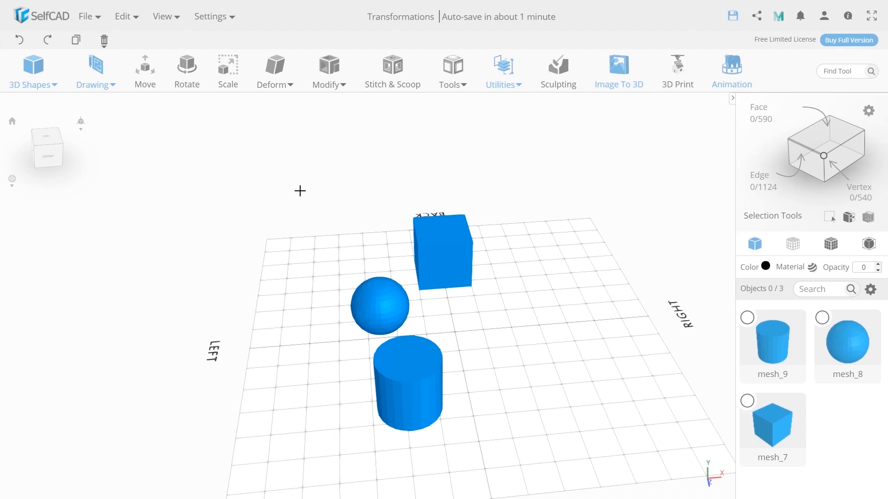
pyautogui.moveTo(300, 191); pyautogui.dragTo(432, 373)
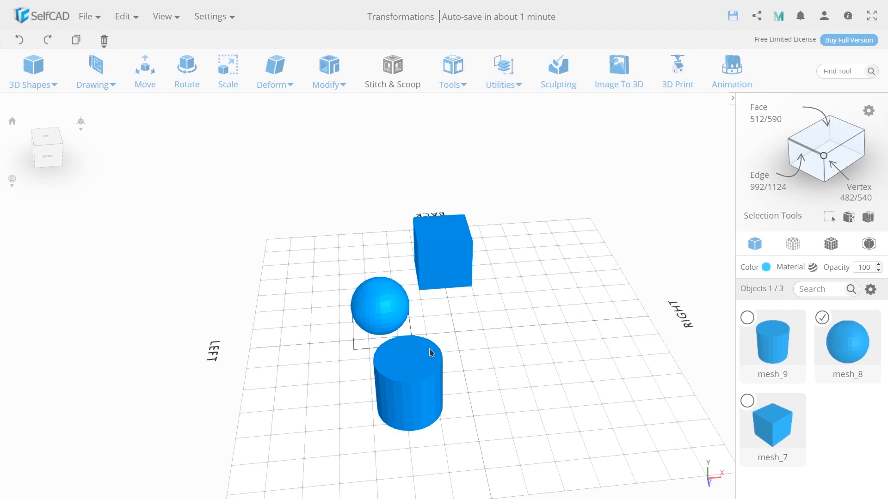
pyautogui.moveTo(584, 401); pyautogui.dragTo(378, 392, button='right')
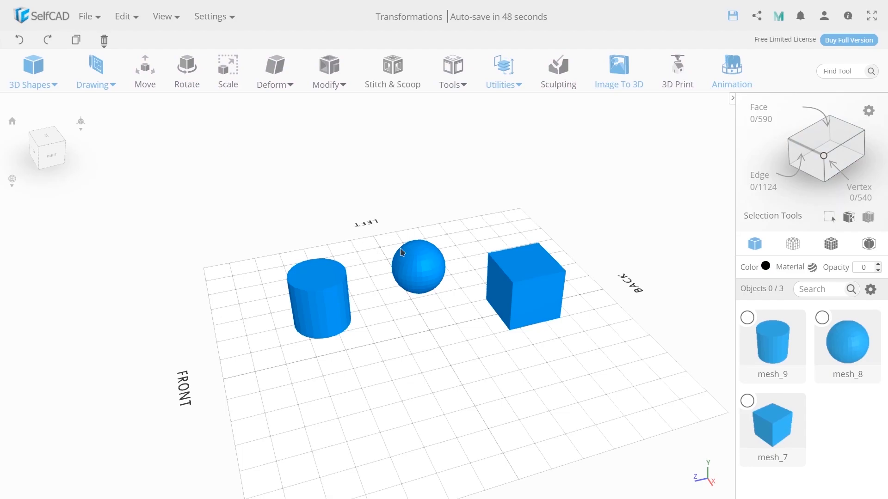
# Select the cube and move it with the Move gizmo to about X 78.5, Y 64, Z -80.5.
pyautogui.click(520, 266)
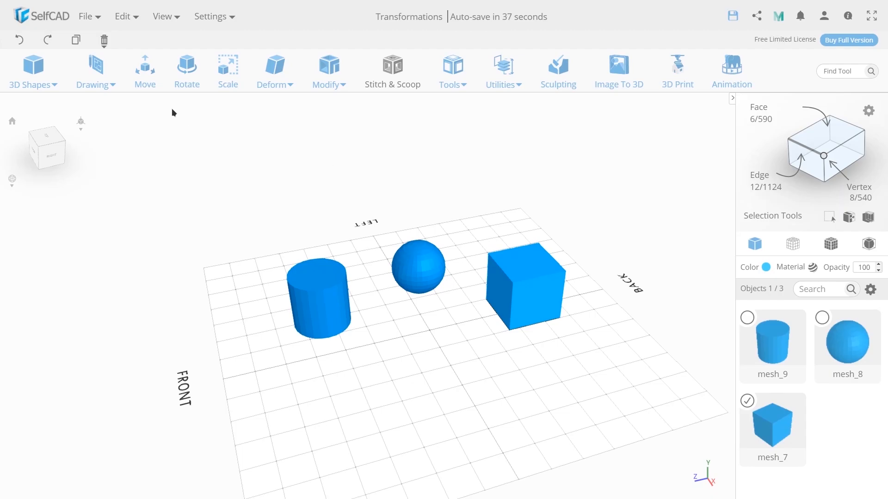
pyautogui.click(144, 77)
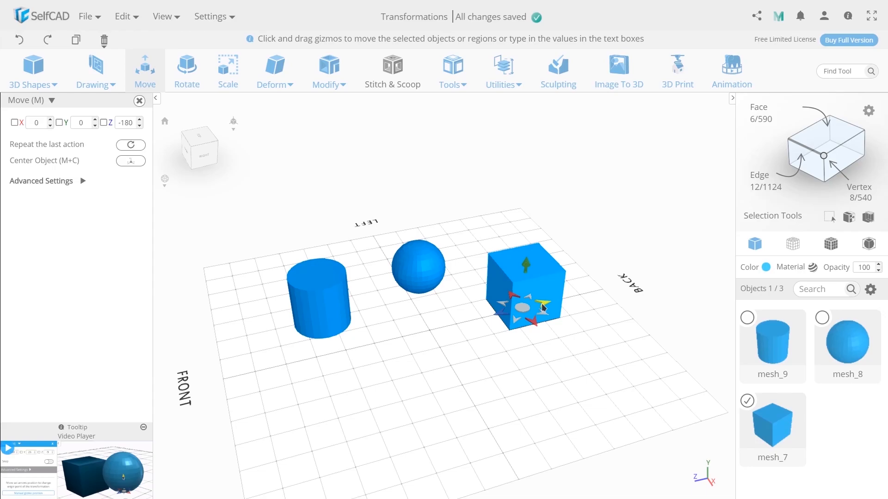
pyautogui.moveTo(543, 308); pyautogui.dragTo(420, 315)
pyautogui.moveTo(406, 353); pyautogui.dragTo(423, 361)
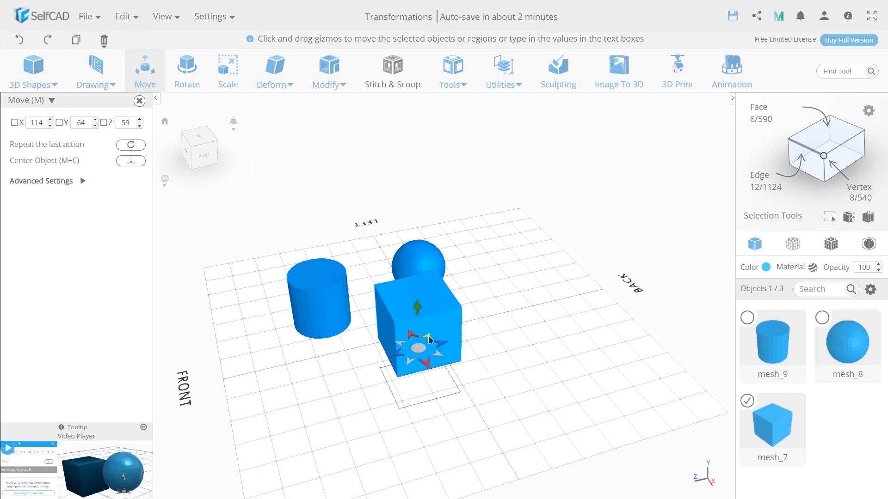
pyautogui.moveTo(429, 340); pyautogui.dragTo(407, 398)
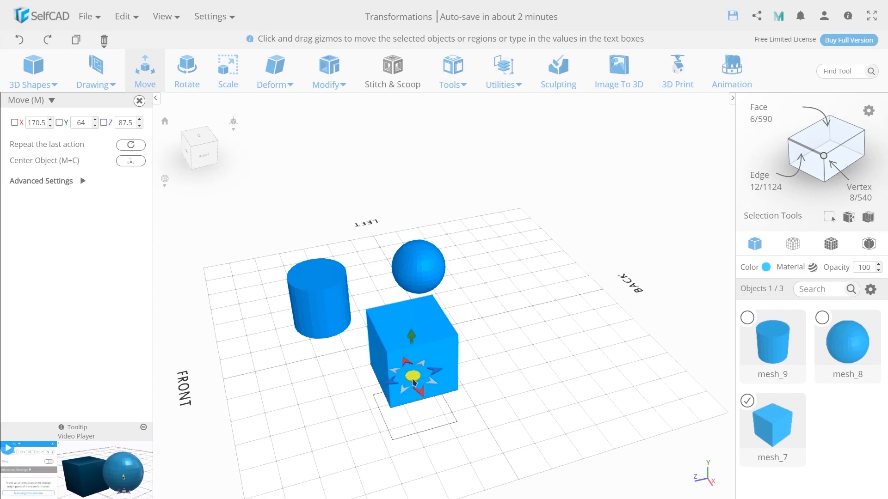
pyautogui.moveTo(413, 380); pyautogui.dragTo(491, 320)
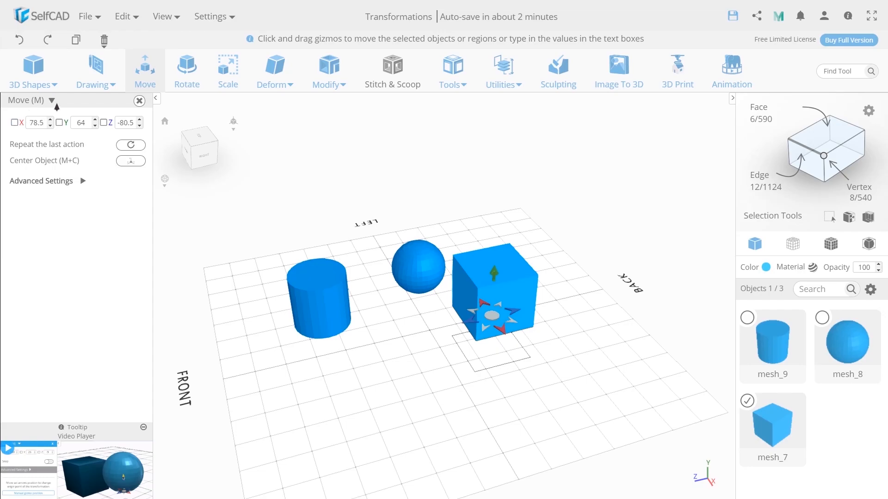
# Set the cube's position to X 0, Y 0 and Z 0.
pyautogui.moveTo(444, 386); pyautogui.dragTo(395, 451, button='right')
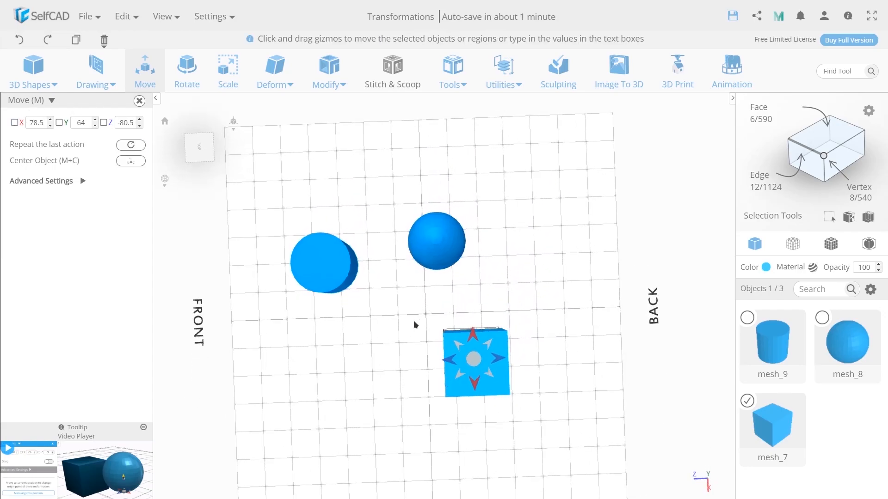
pyautogui.doubleClick(37, 123)
pyautogui.write('0')
pyautogui.doubleClick(81, 123)
pyautogui.write('0')
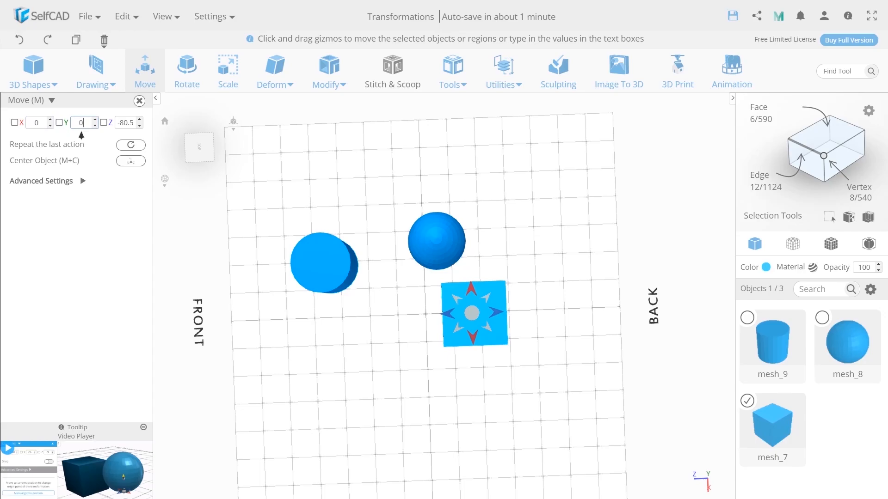
pyautogui.doubleClick(125, 123)
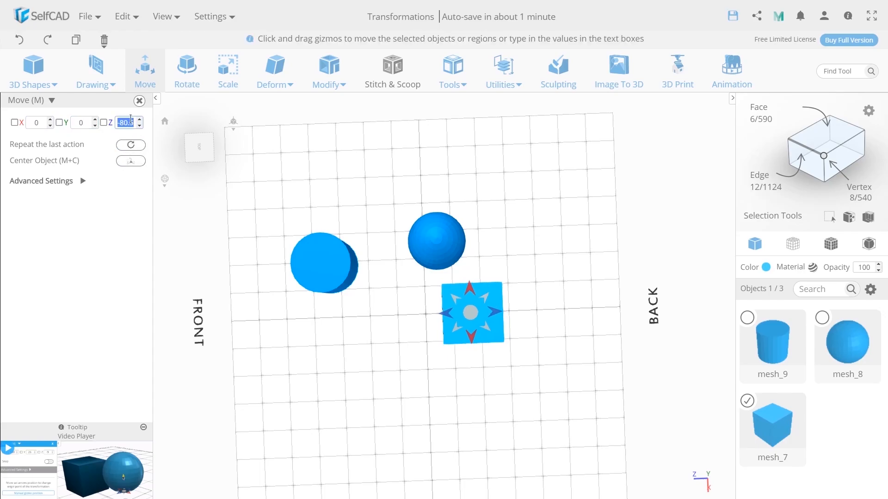
pyautogui.write('0')
pyautogui.press('Return')
# Shift the cube along the Z axis towards the front and set its Z position to 20.
pyautogui.moveTo(398, 314); pyautogui.dragTo(359, 323)
pyautogui.doubleClick(128, 123)
pyautogui.write('2')
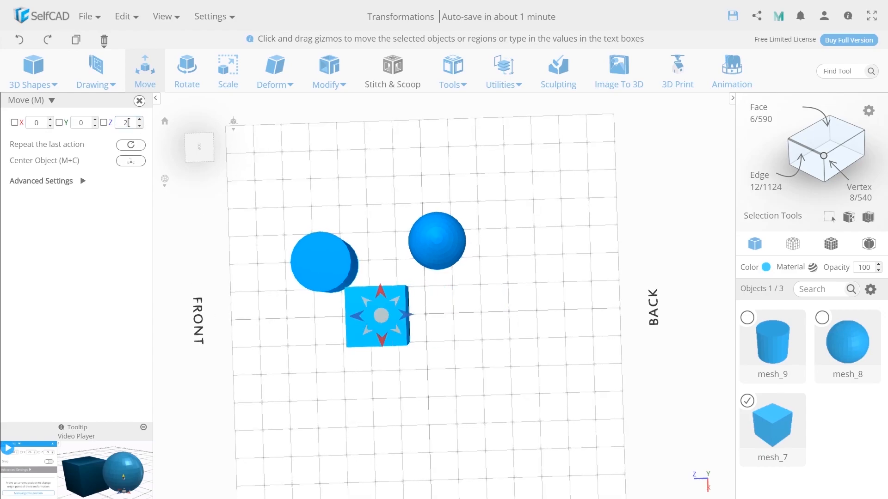
pyautogui.write('0')
pyautogui.press('Return')
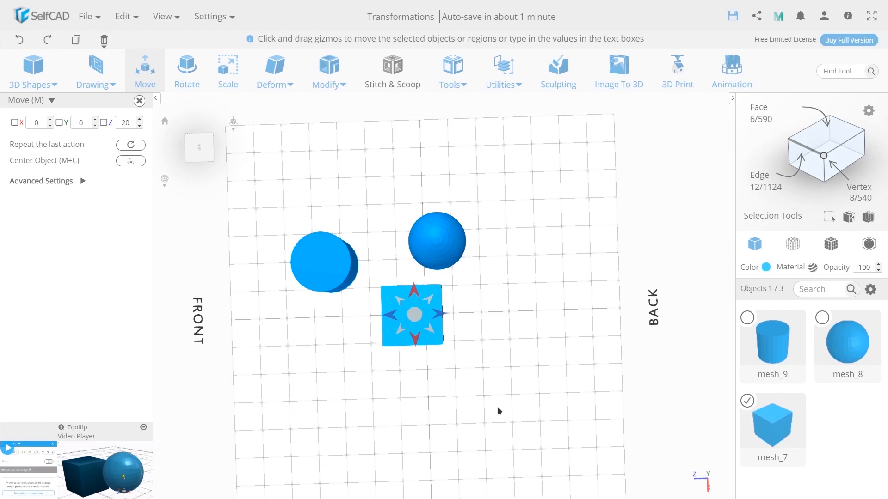
# Move the cube along the Z axis to about -92 and repeat that move twice.
pyautogui.moveTo(532, 404); pyautogui.dragTo(500, 345)
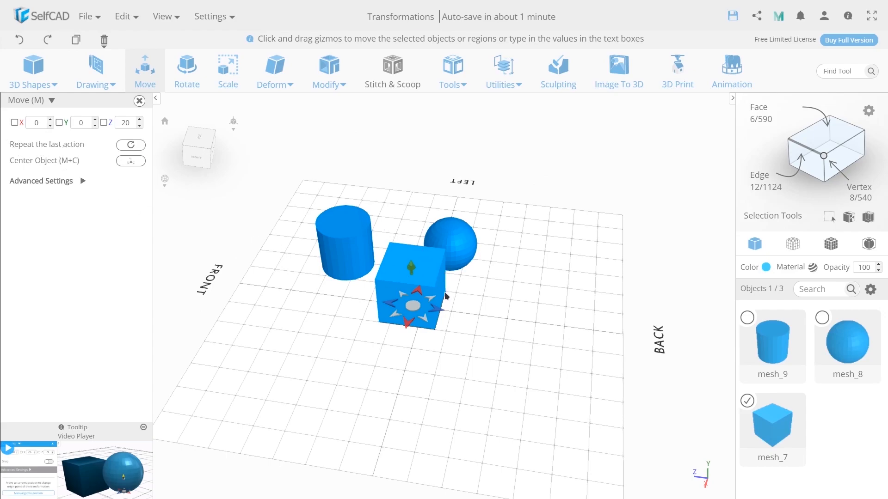
pyautogui.moveTo(441, 310); pyautogui.dragTo(497, 296)
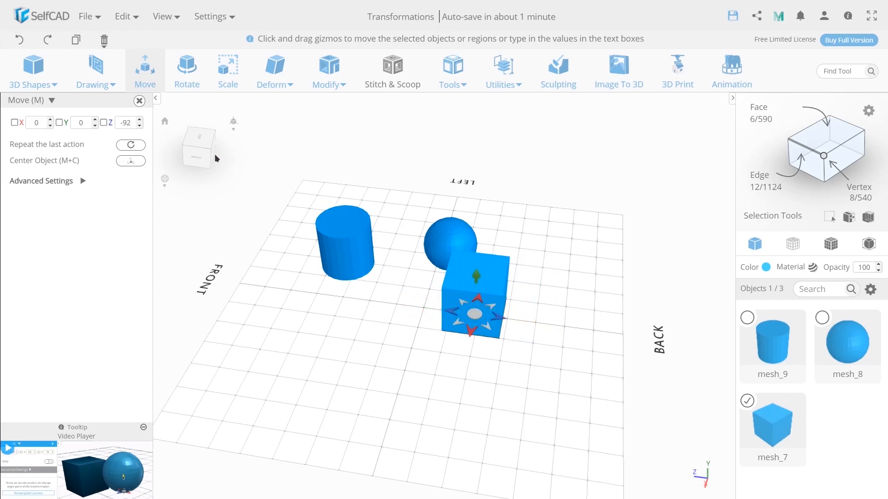
pyautogui.click(126, 146)
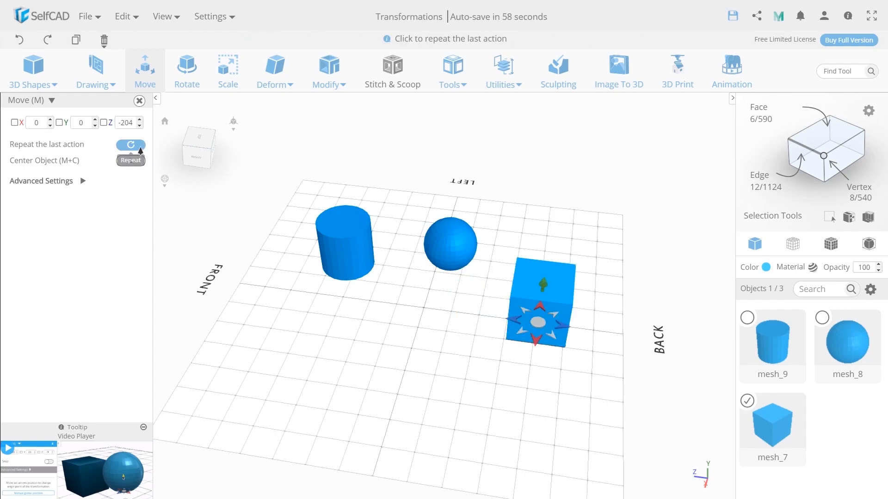
pyautogui.click(134, 147)
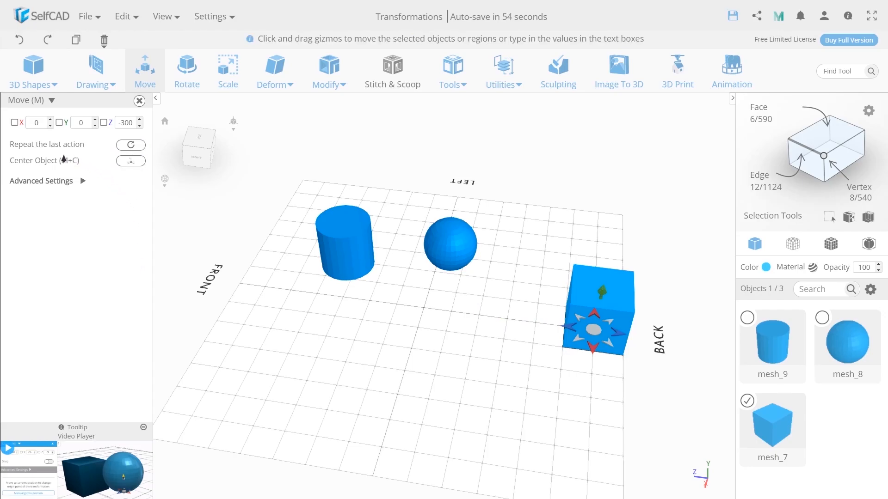
# Center the cube on the grid with Center Object.
pyautogui.click(130, 161)
pyautogui.moveTo(267, 240); pyautogui.dragTo(218, 246)
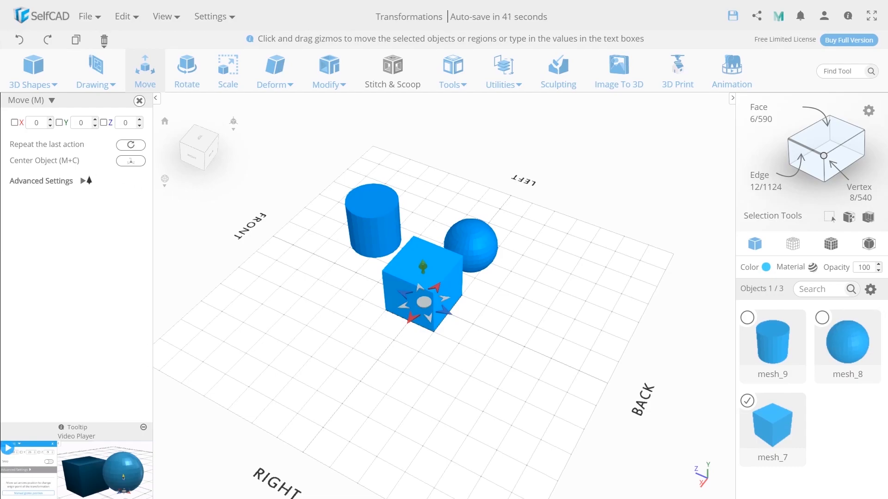
# Enable Magnet in the Move tool's advanced settings, snap the cube to X 150, Y 0, Z 100, and disable Magnet.
pyautogui.click(70, 184)
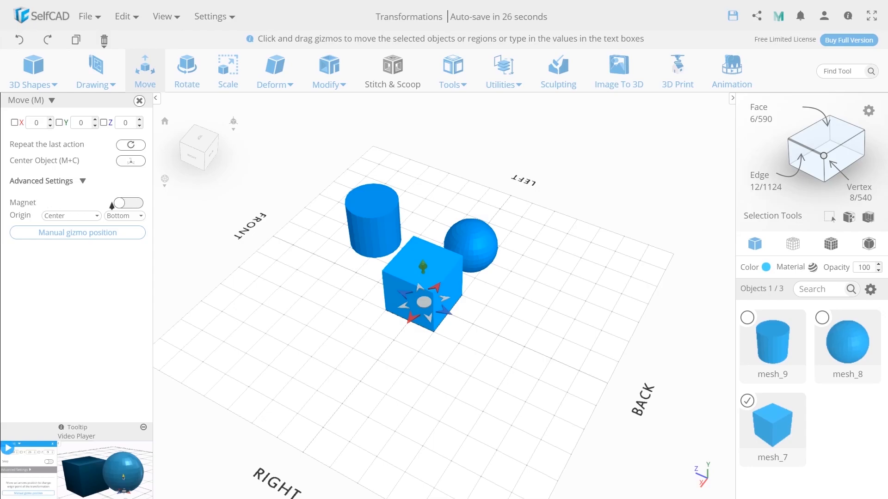
pyautogui.click(121, 206)
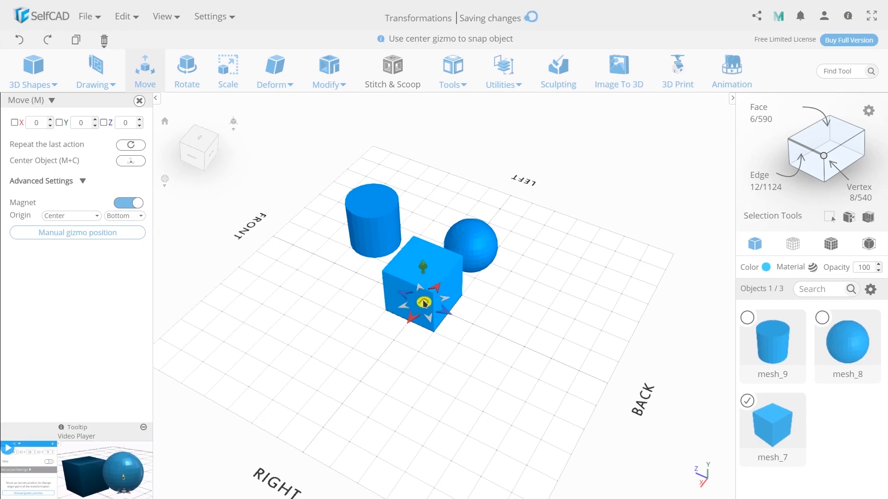
pyautogui.moveTo(425, 304); pyautogui.dragTo(351, 356)
pyautogui.scroll(4, 337, 346)
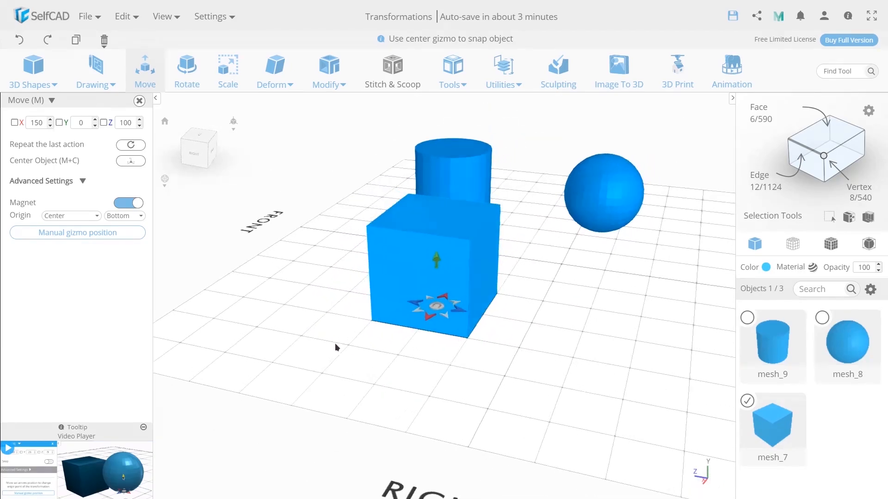
pyautogui.click(124, 205)
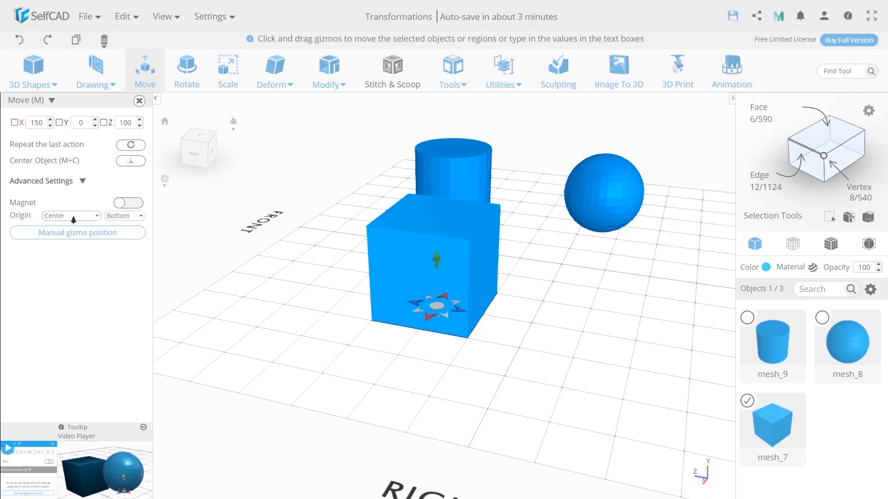
# Switch the Move gizmo's origin on the cube through Front Left, Front, Front Right and Left.
pyautogui.click(97, 217)
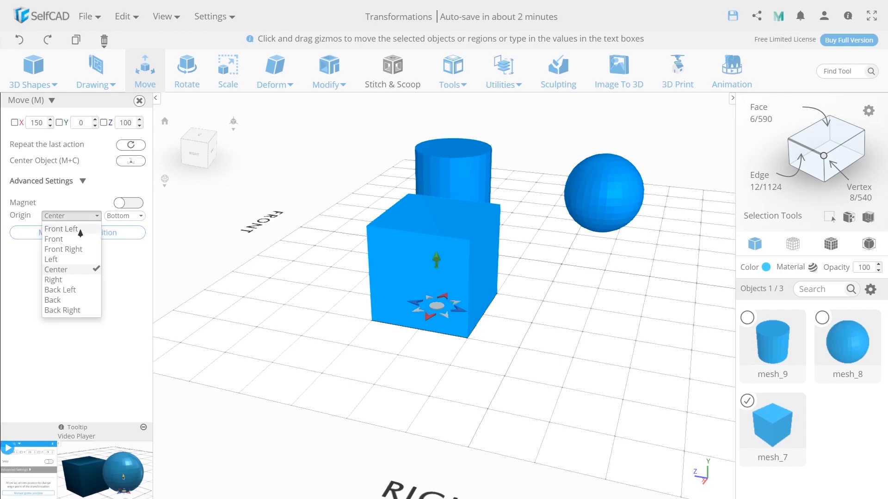
pyautogui.click(76, 230)
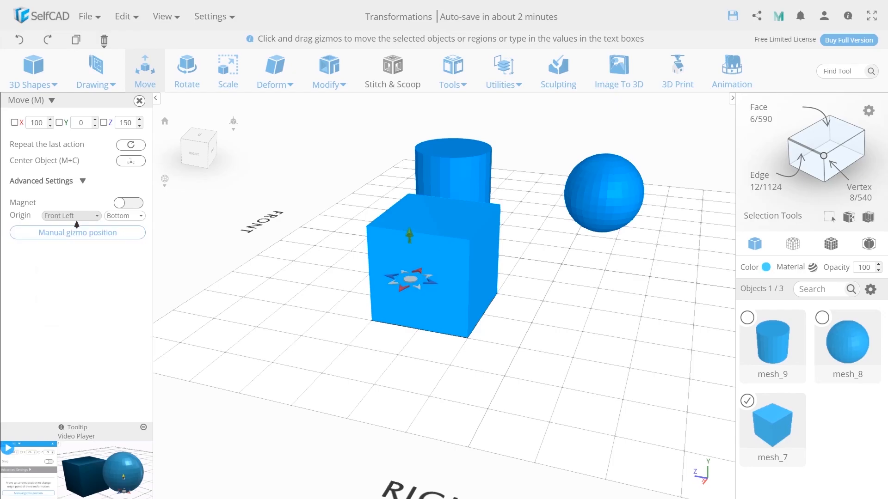
pyautogui.click(76, 216)
pyautogui.click(74, 239)
pyautogui.click(74, 216)
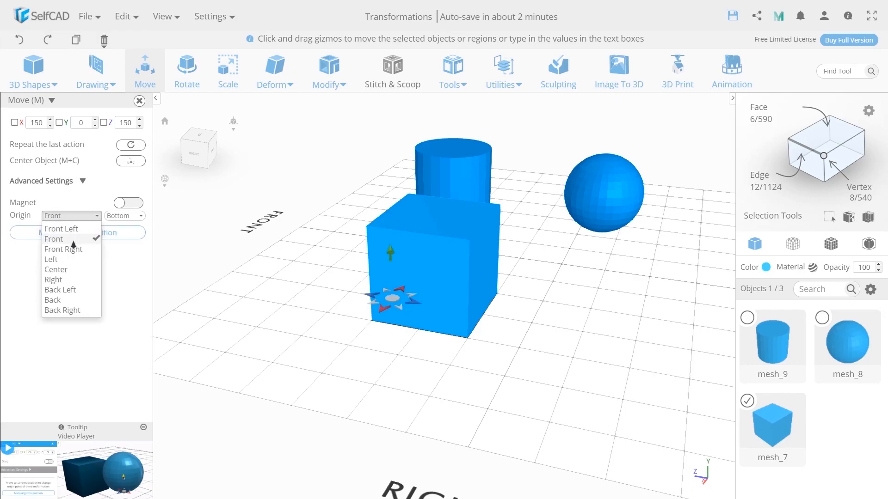
pyautogui.click(74, 249)
pyautogui.click(73, 216)
pyautogui.click(69, 260)
# Switch the cube's gizmo origin to Right, then to Back, and finally set it to Back Right.
pyautogui.click(65, 216)
pyautogui.click(60, 280)
pyautogui.click(71, 216)
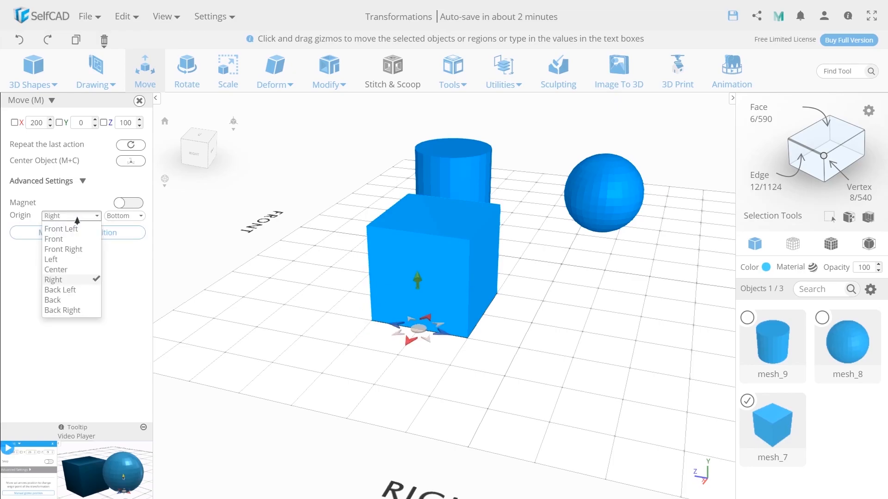
pyautogui.click(64, 300)
pyautogui.click(72, 216)
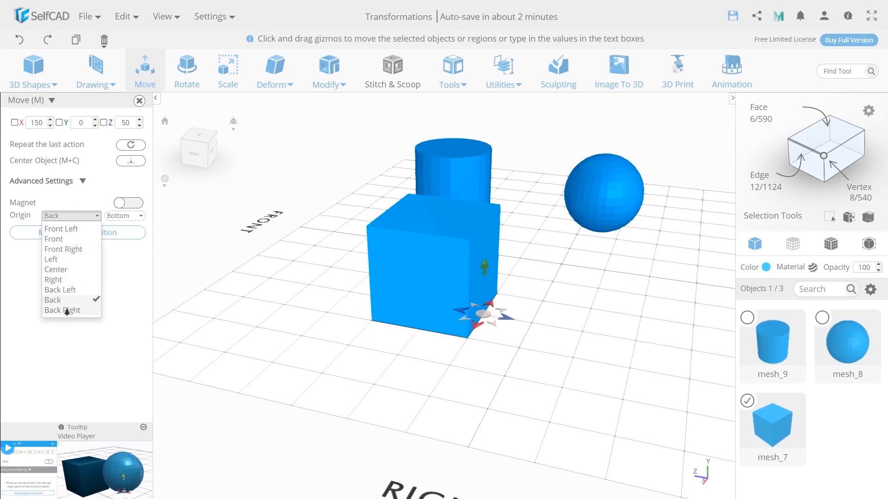
pyautogui.click(68, 311)
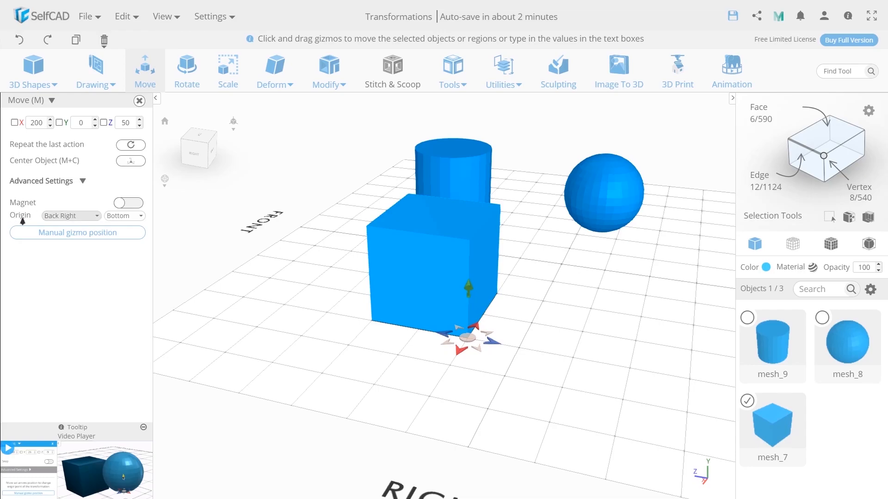
# Switch the gizmo's vertical origin to Top, then Middle, and set it back to Bottom.
pyautogui.click(141, 217)
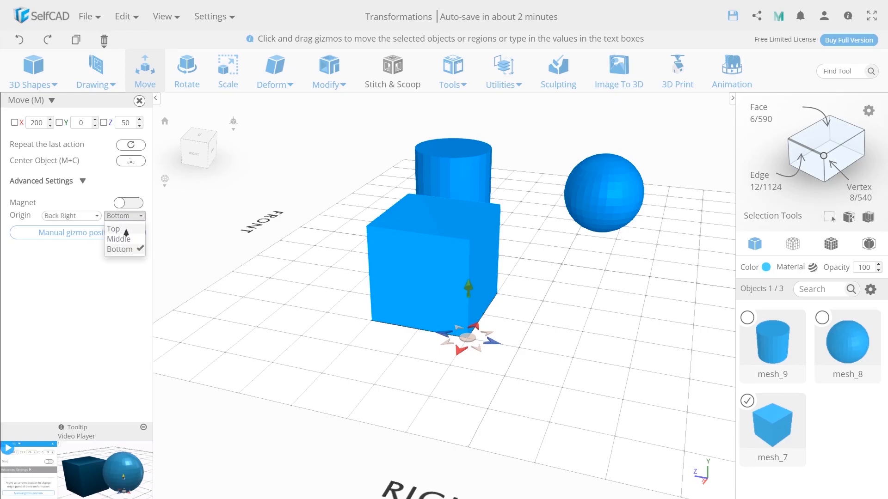
pyautogui.click(113, 229)
pyautogui.click(132, 216)
pyautogui.click(133, 240)
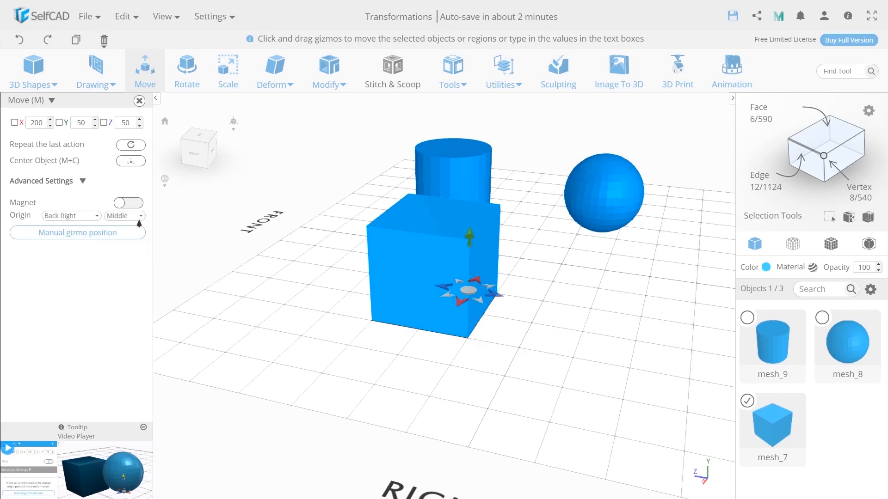
pyautogui.click(132, 216)
pyautogui.click(131, 250)
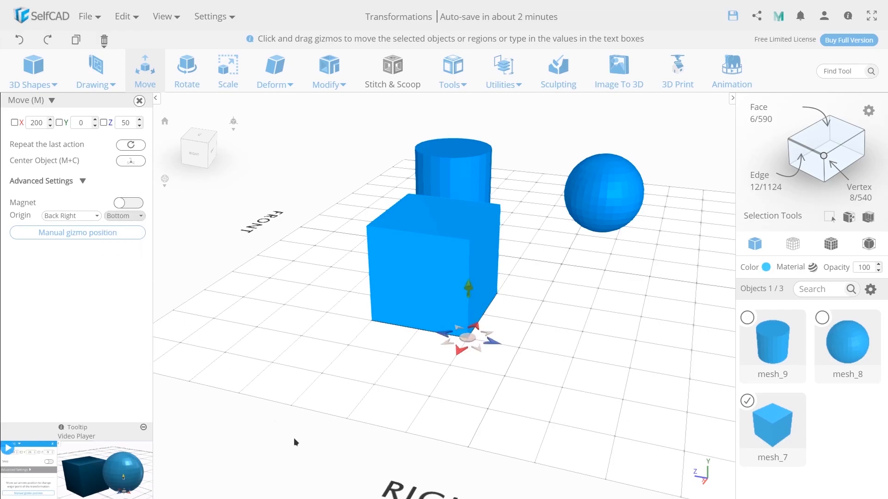
# Move the cube by the gizmo at its bottom back-right corner, then center it on the grid with Center Object.
pyautogui.moveTo(495, 342); pyautogui.dragTo(480, 356)
pyautogui.moveTo(401, 343); pyautogui.dragTo(414, 419, button='right')
pyautogui.click(130, 163)
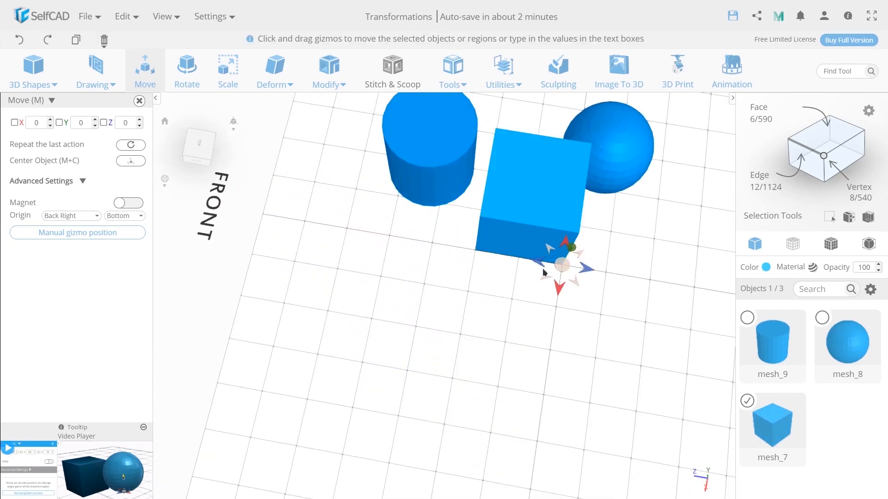
# Use Manual gizmo position to place the gizmo on a side face of the cube, near its upper corner.
pyautogui.moveTo(601, 328); pyautogui.dragTo(188, 258, button='right')
pyautogui.click(112, 238)
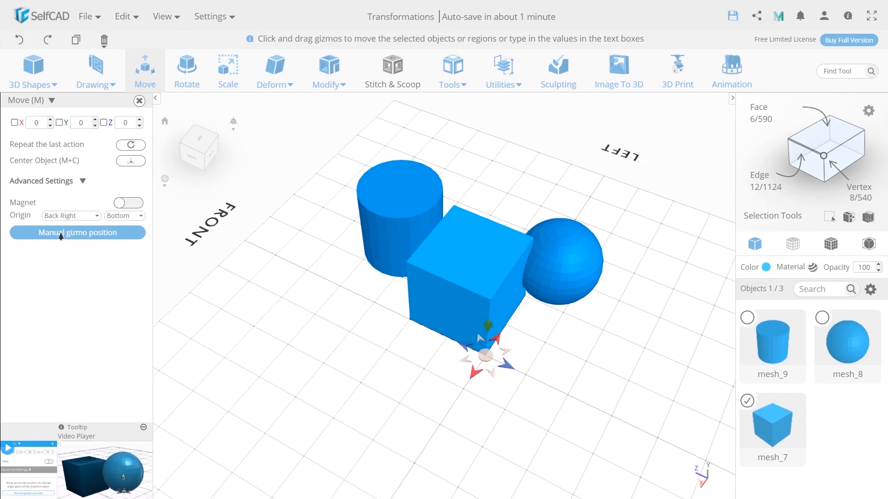
pyautogui.click(58, 236)
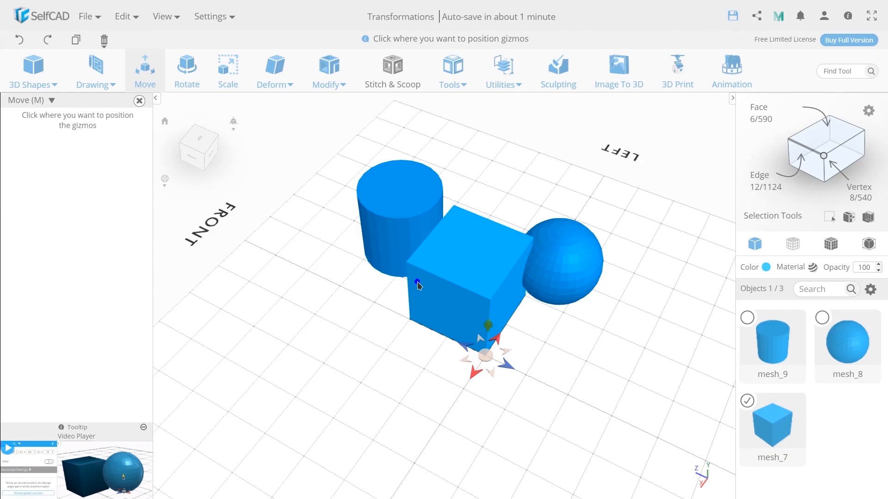
pyautogui.click(417, 289)
# Manually place the gizmo on top of the cylinder and move the cube with it towards the back of the grid.
pyautogui.moveTo(412, 378); pyautogui.dragTo(195, 266, button='right')
pyautogui.click(74, 232)
pyautogui.click(464, 177)
pyautogui.moveTo(343, 330); pyautogui.dragTo(343, 244, button='right')
pyautogui.moveTo(344, 243); pyautogui.dragTo(546, 234)
# Manually place the gizmo near the sphere's top, move the cube frontward until the gizmo is at about X -89, Y 100, Z 162, and finish moving.
pyautogui.click(78, 233)
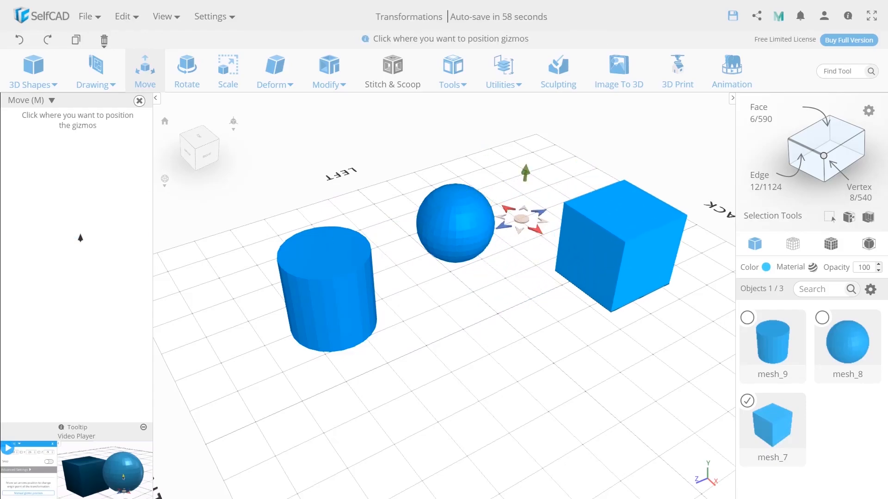
pyautogui.click(462, 193)
pyautogui.moveTo(461, 193); pyautogui.dragTo(356, 247)
pyautogui.moveTo(485, 416); pyautogui.dragTo(178, 418, button='right')
pyautogui.moveTo(437, 389); pyautogui.dragTo(353, 379, button='right')
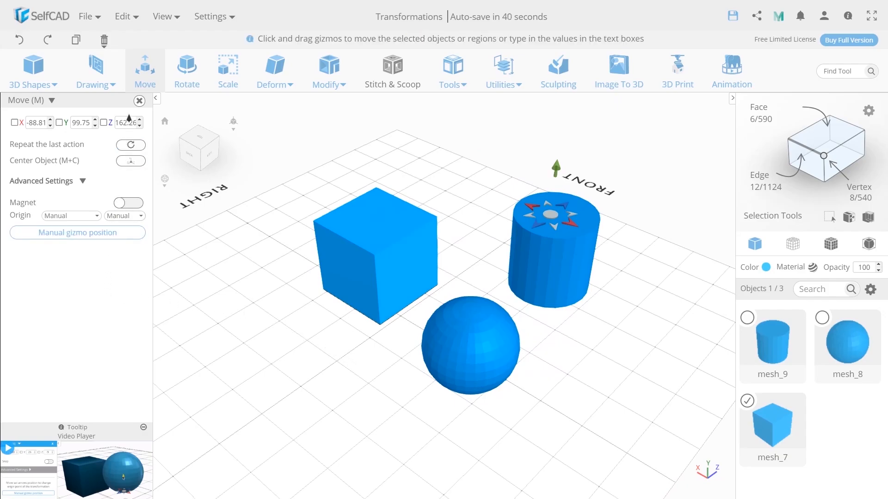
pyautogui.click(139, 101)
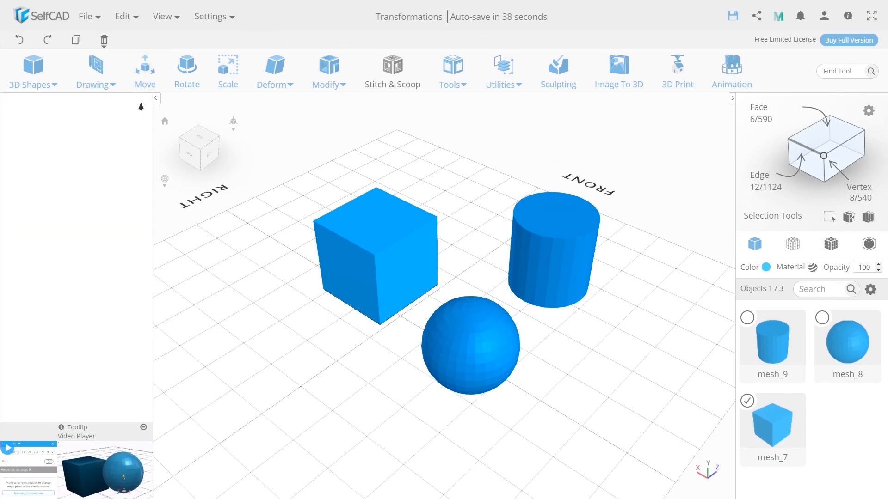